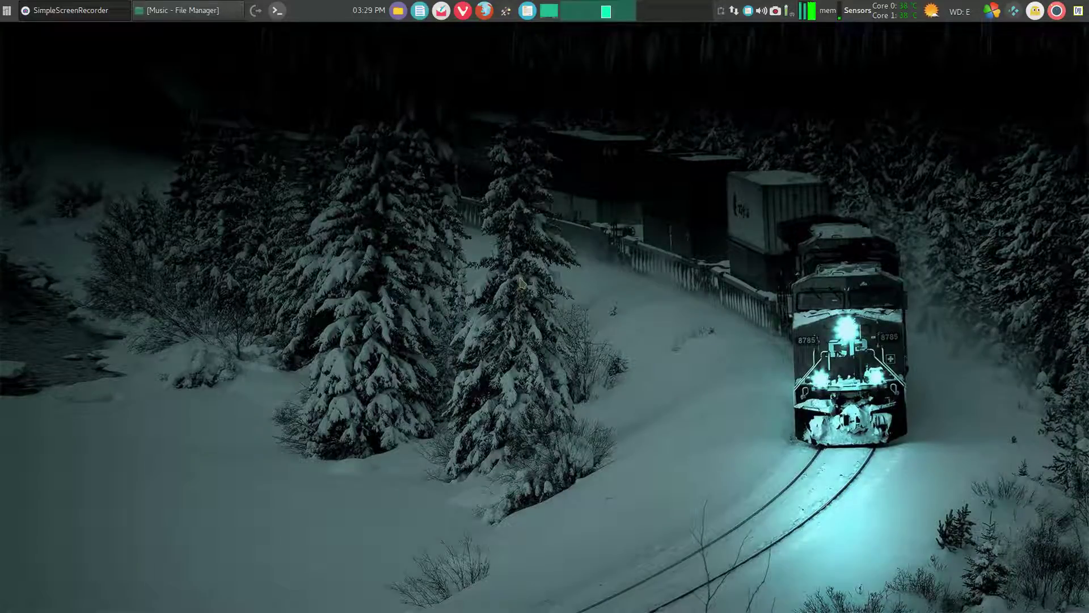
- Launch Amarok from the multimedia applications, show its main window and start playing "What A Wonderful World (Lyrics)"
click(6, 10)
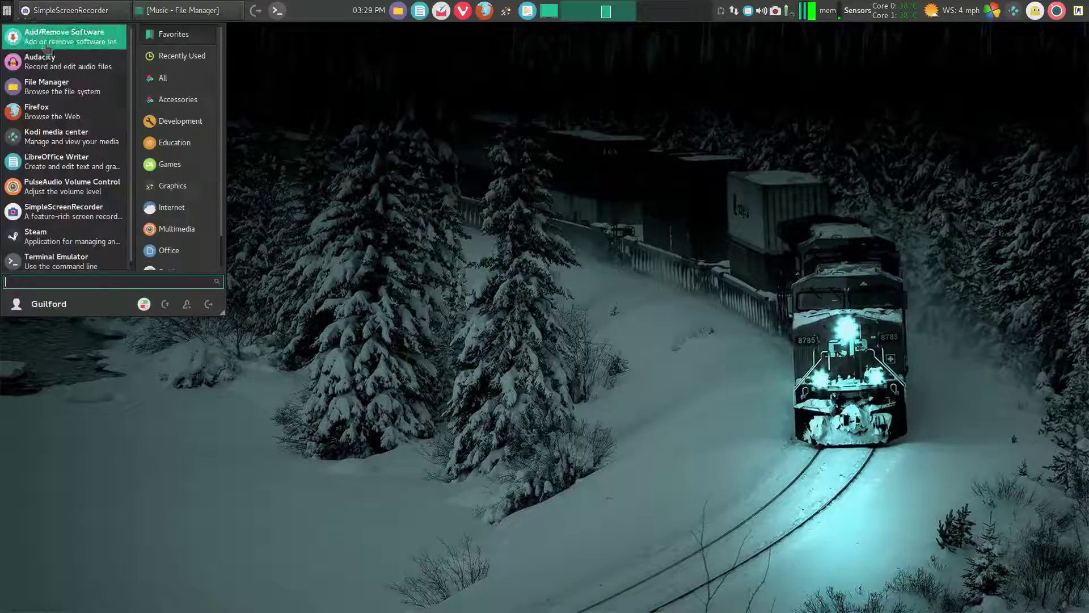
click(171, 229)
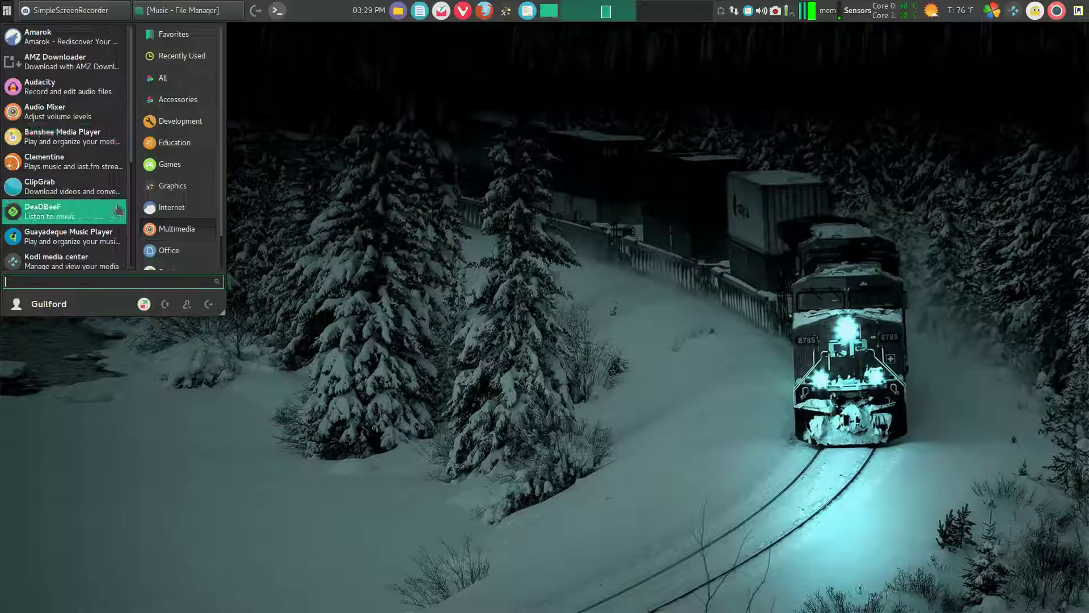
scroll(96, 241, down, 4)
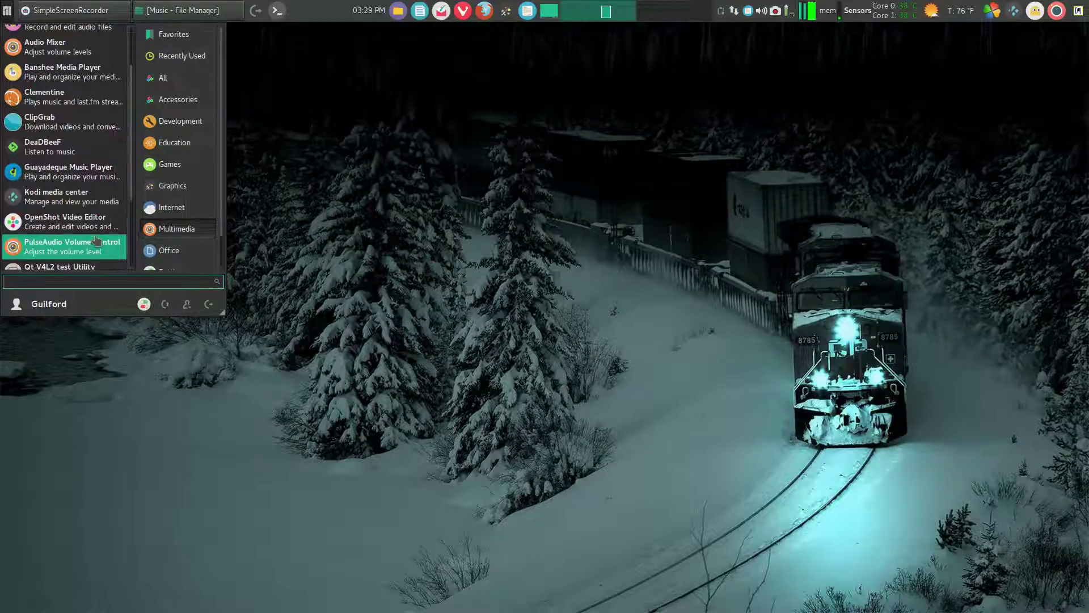
scroll(56, 241, up, 5)
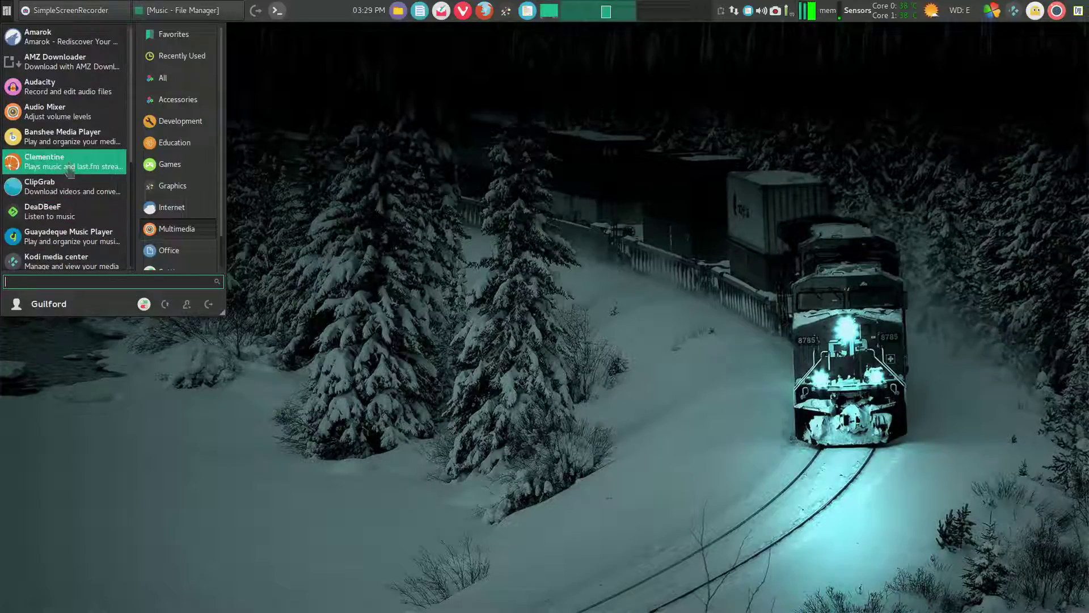
click(441, 157)
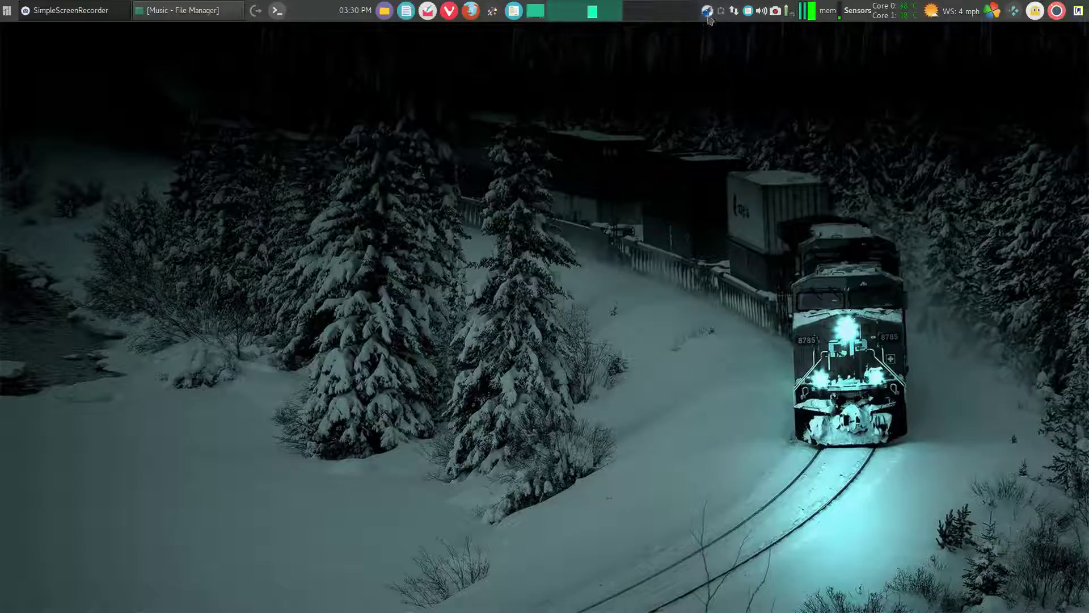
click(707, 11)
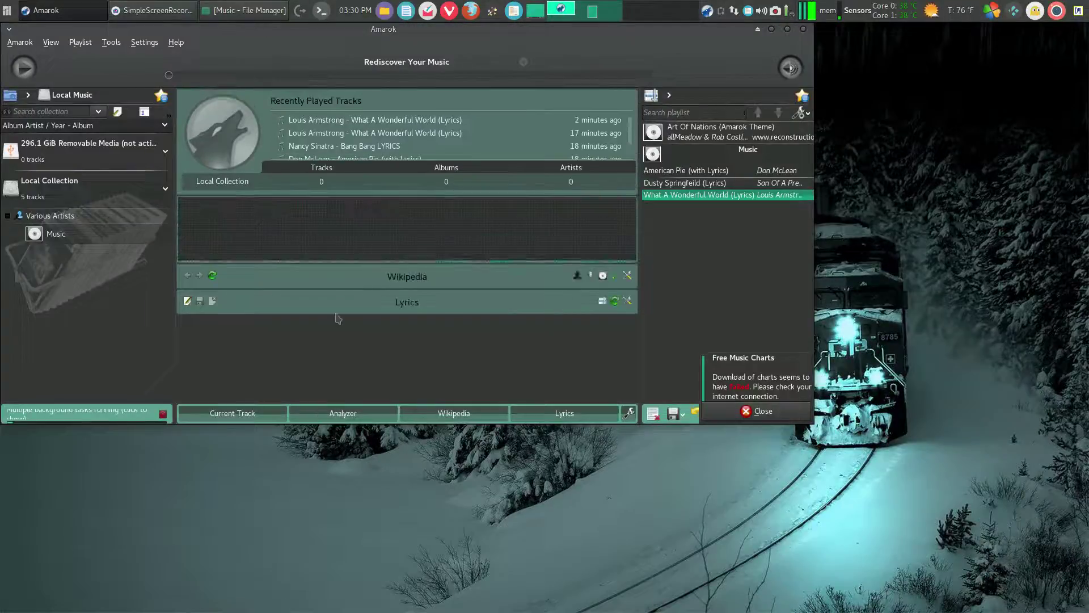
click(24, 67)
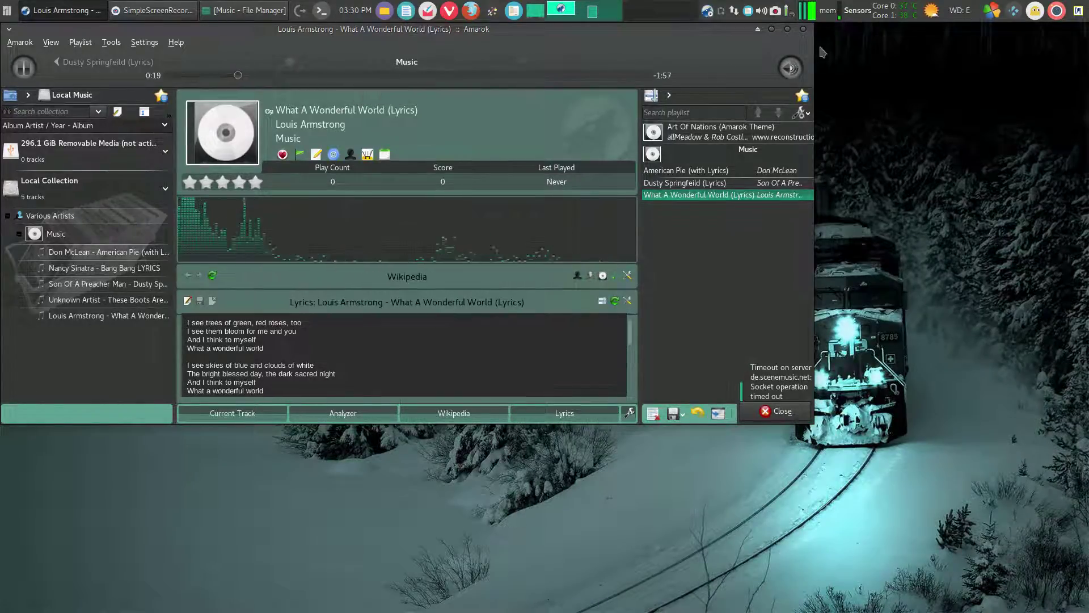
- Close the Amarok window, acknowledge the system tray notice and quit Amarok completely
click(803, 30)
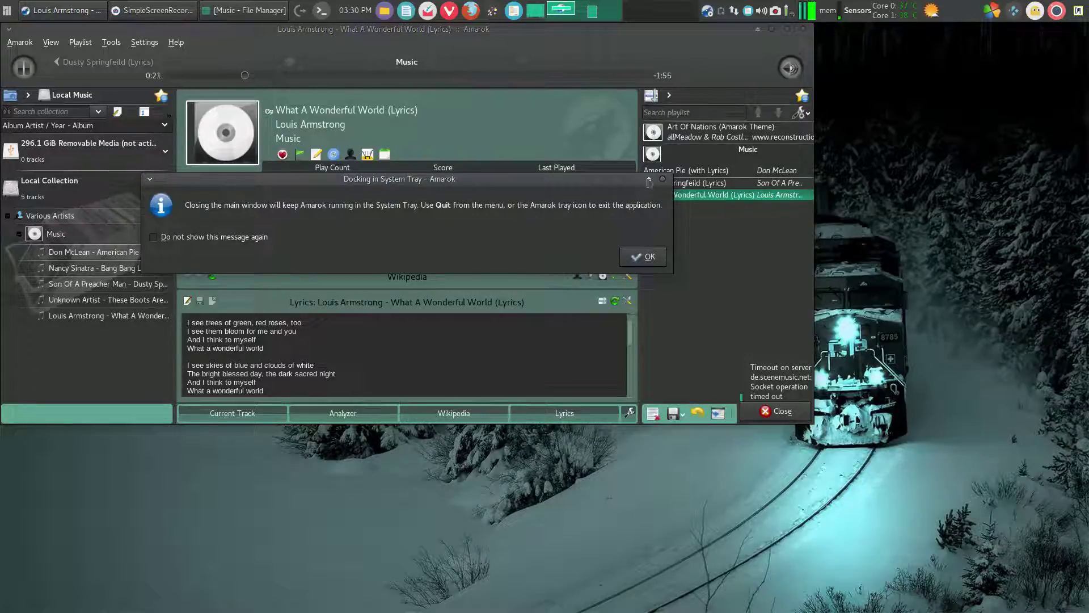
click(644, 257)
right_click(707, 13)
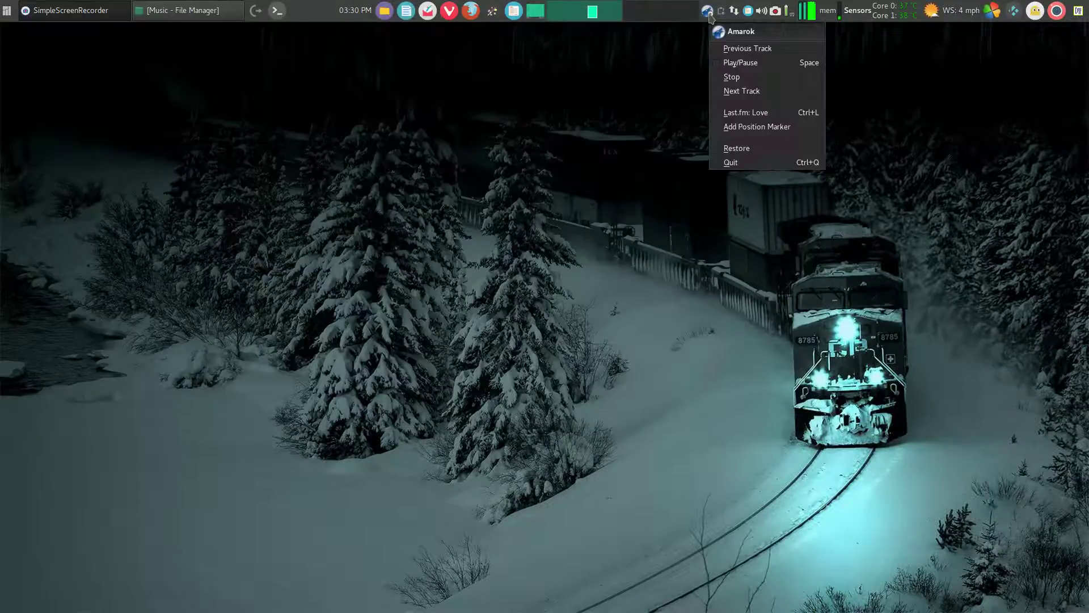
click(726, 163)
click(465, 234)
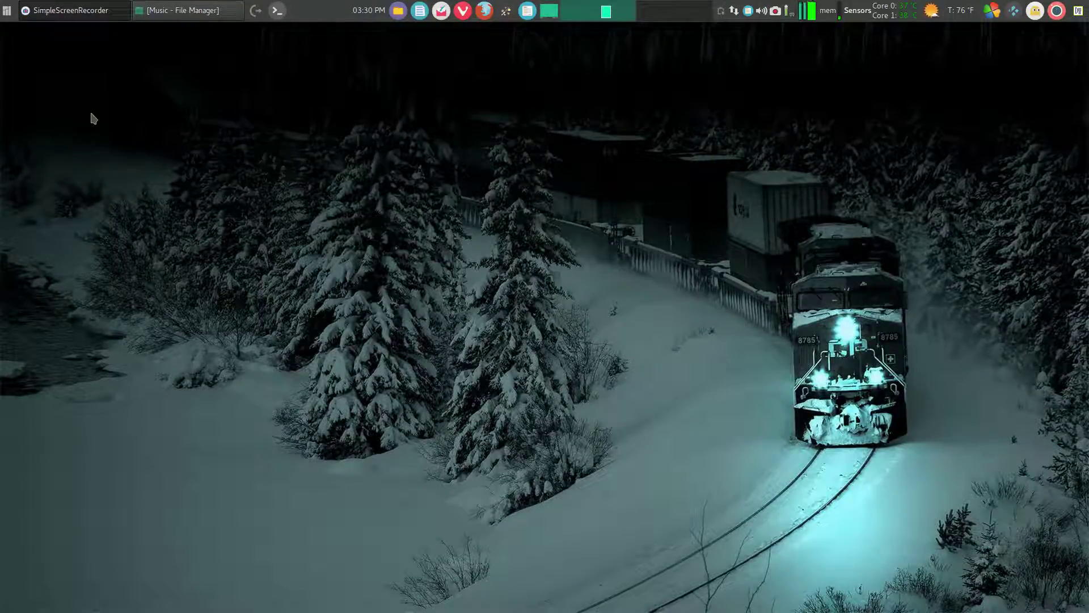
- Launch DeaDBeeF from the multimedia applications and show the beginning of its Music playlist
click(7, 11)
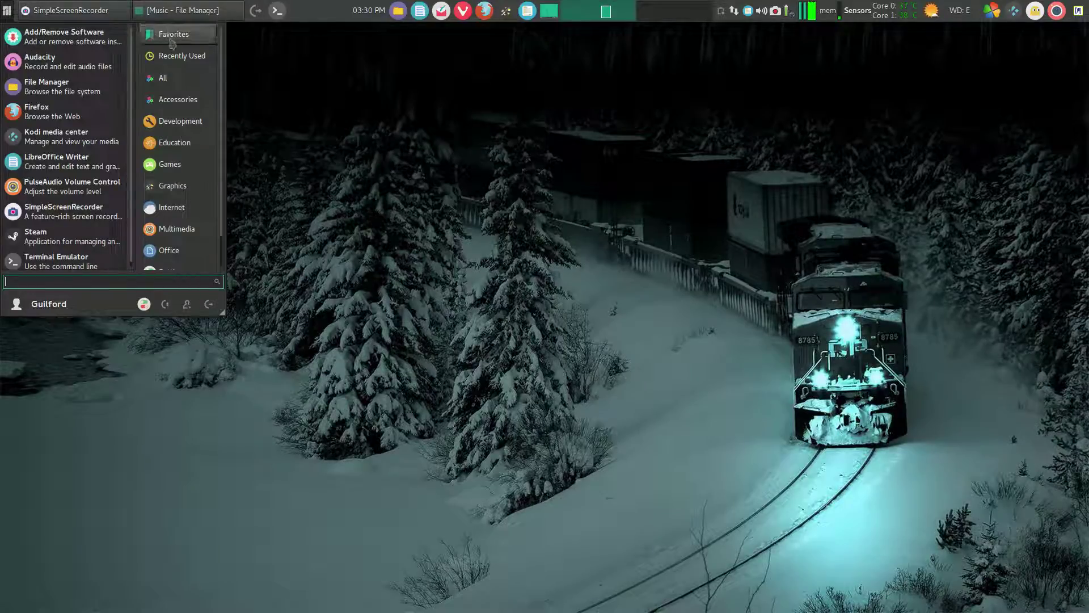
click(186, 229)
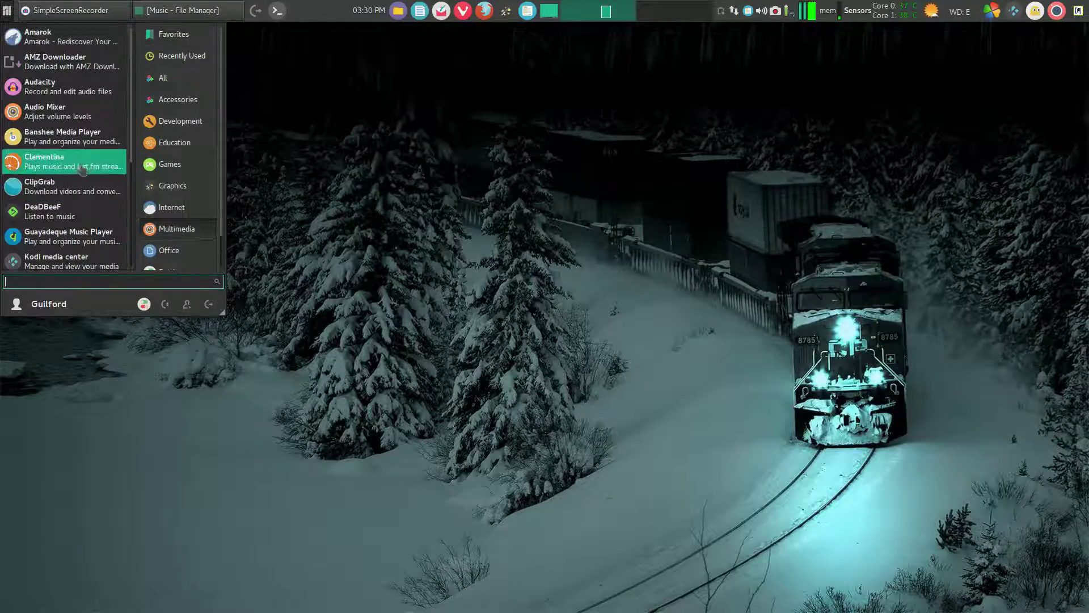
click(82, 211)
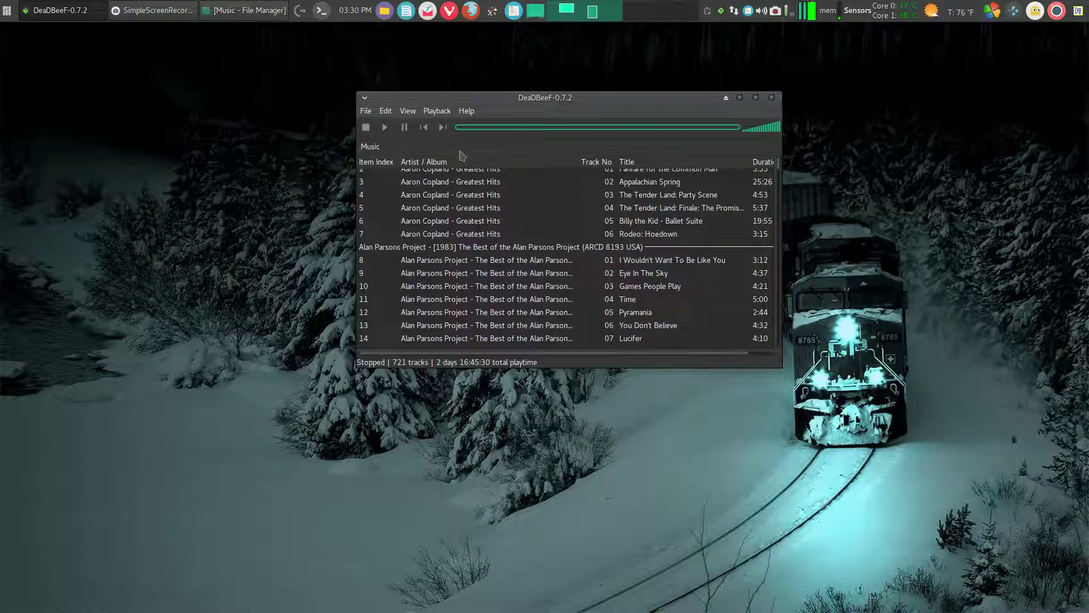
scroll(448, 192, up, 2)
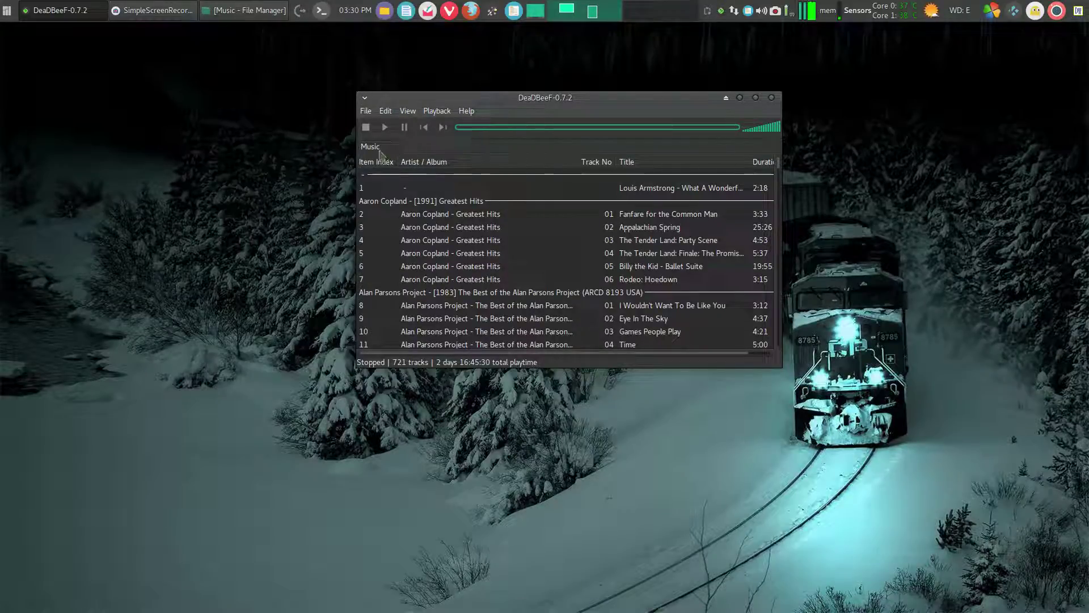
- Add a new playlist beside Music and rename it "classical"
right_click(424, 149)
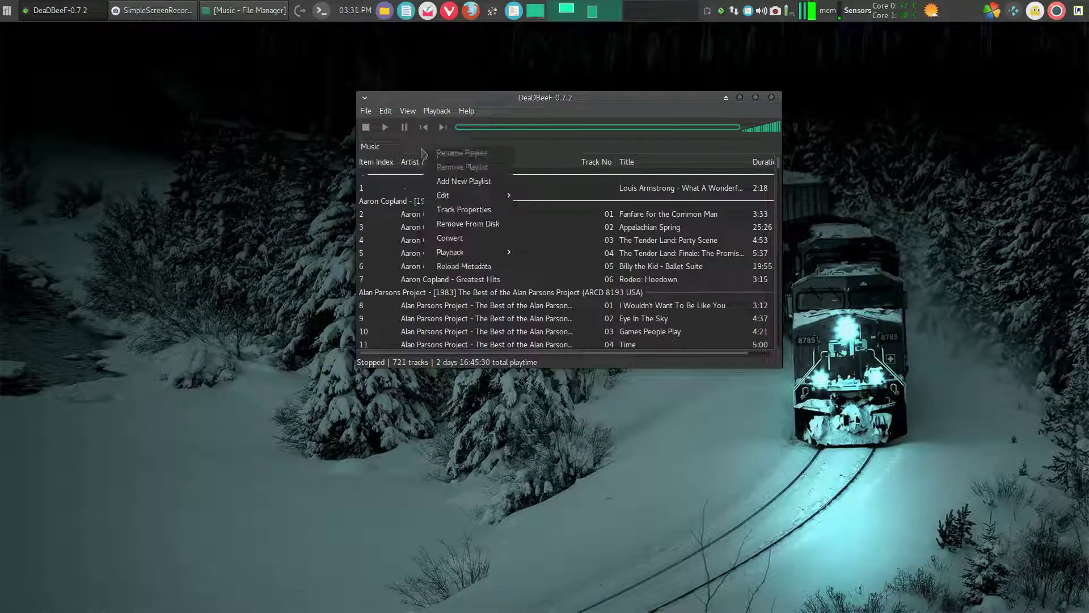
click(432, 179)
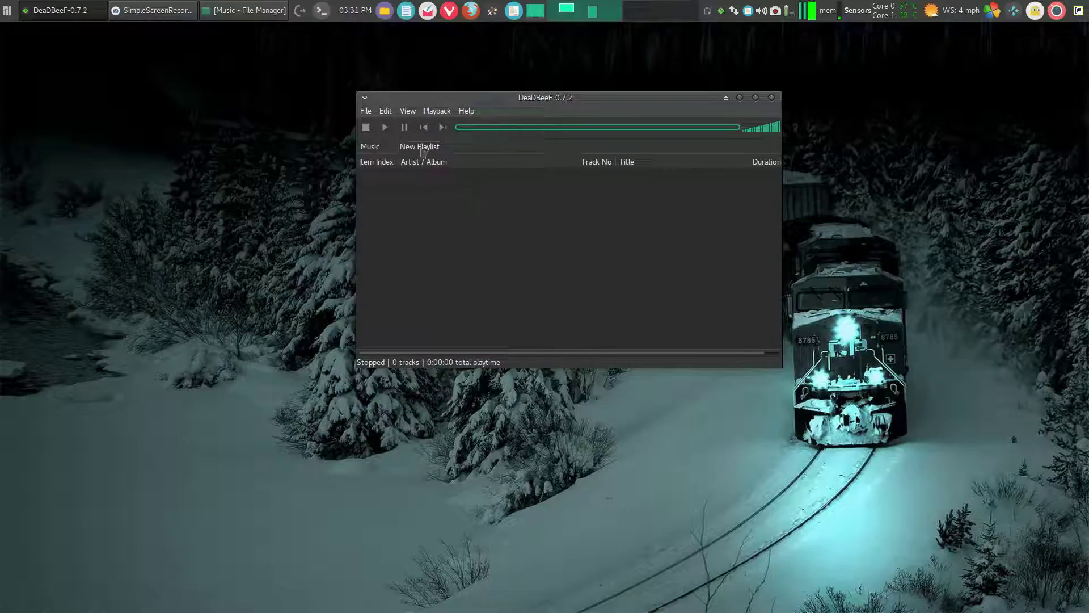
right_click(426, 153)
click(447, 156)
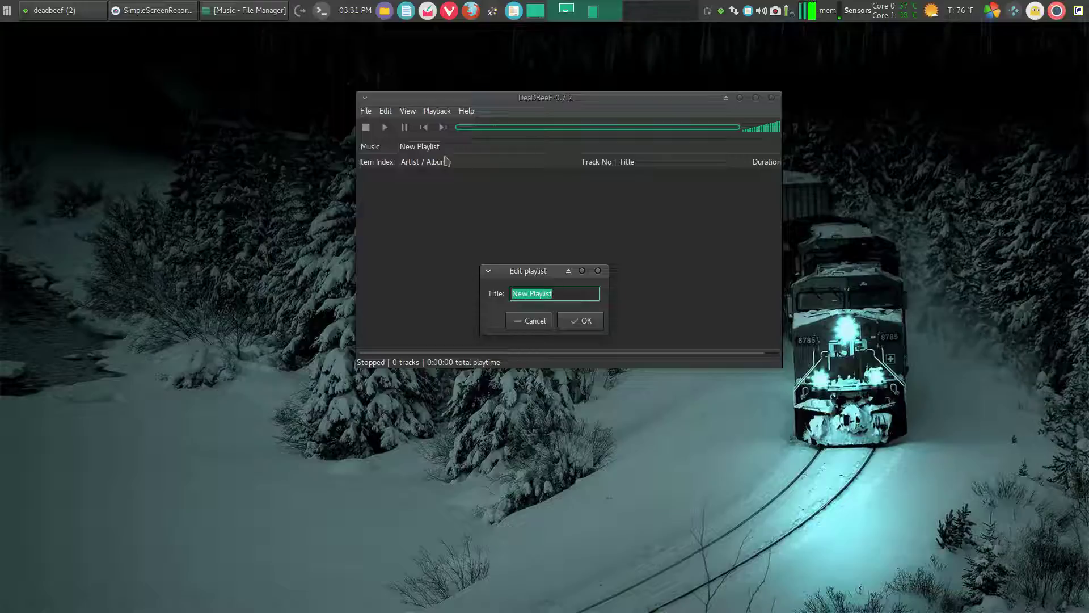
text(classical)
key(Return)
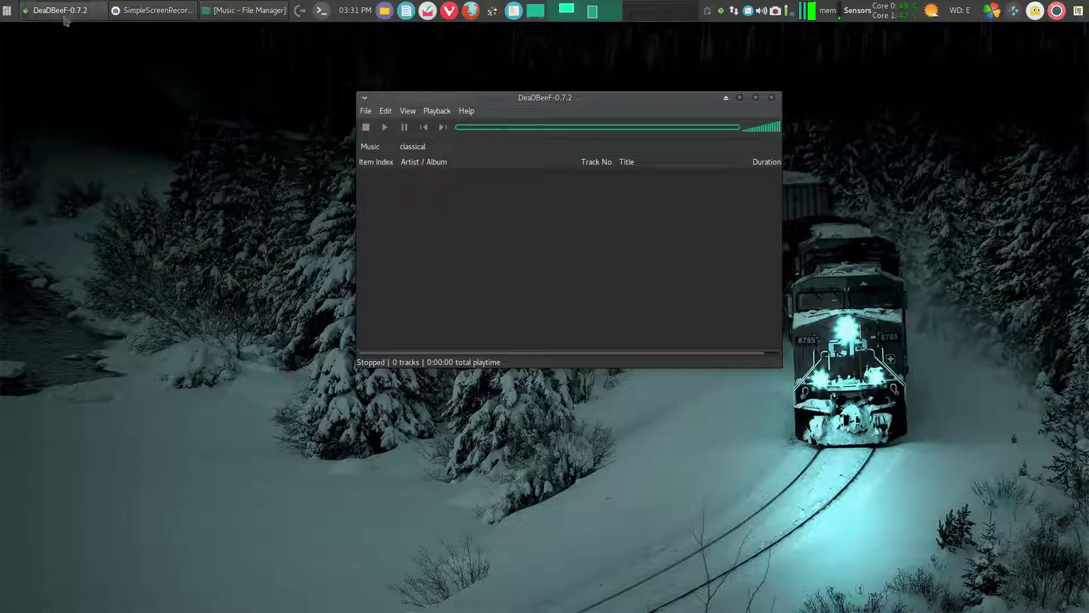
- Add the folder "Beethoven, Nikolaus Harnoncourt - Storming the Heavens" from the file manager to the classical playlist, and close the file manager
click(247, 10)
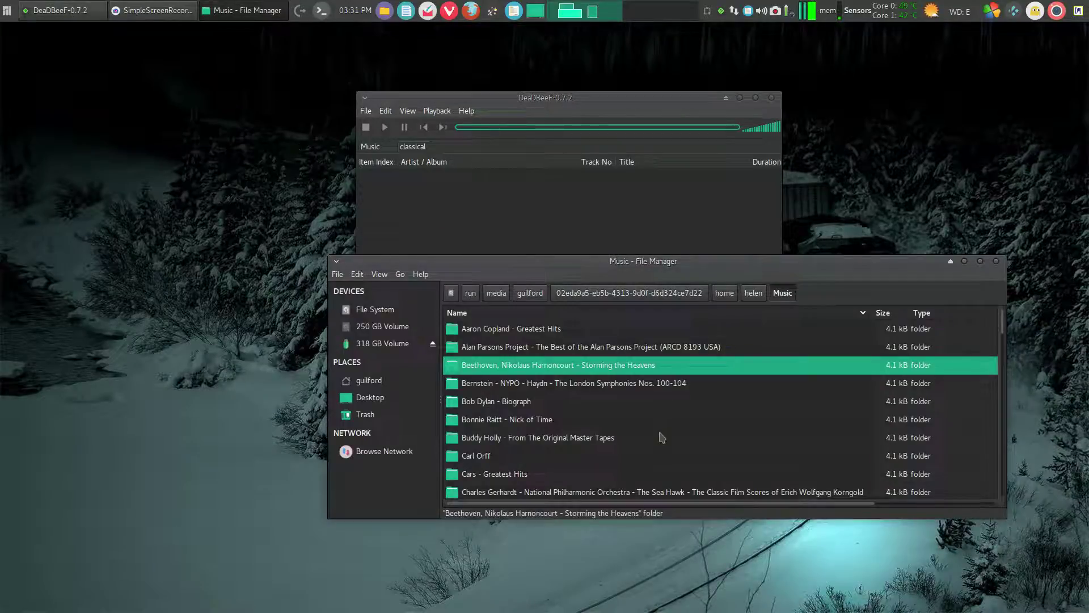
drag(499, 368, 424, 187)
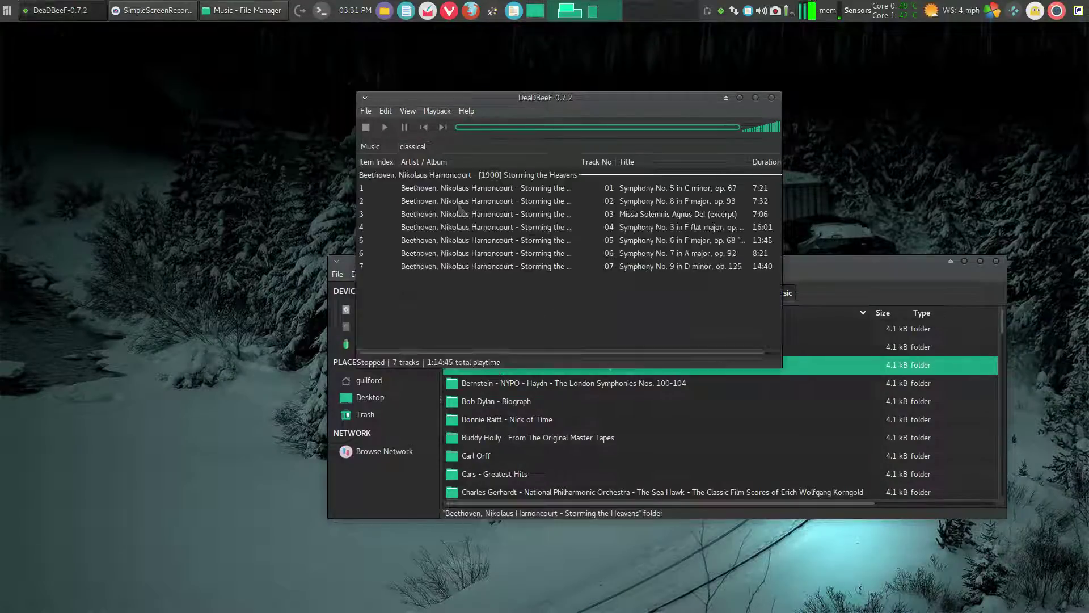
click(997, 262)
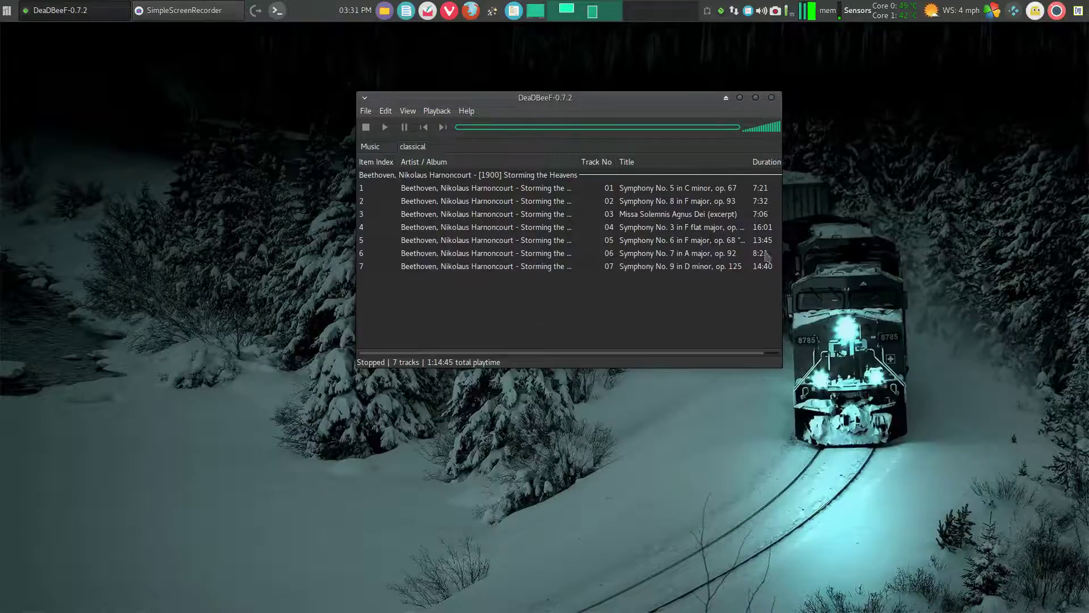
- Switch to the Music playlist and back to classical, and play Symphony No. 9 in D minor, op. 125
click(373, 149)
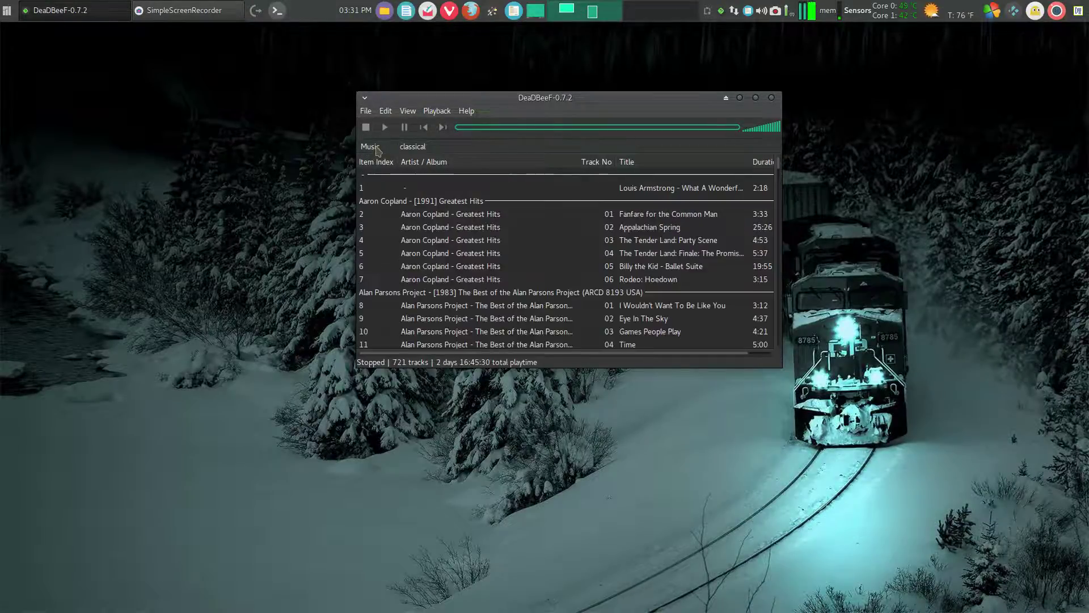
click(413, 148)
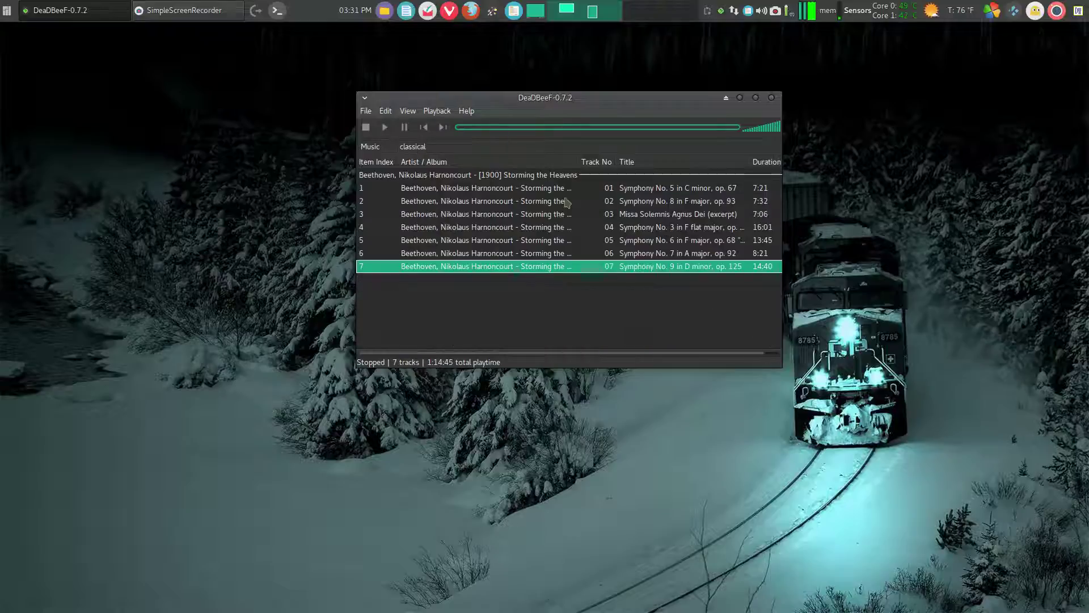
click(386, 128)
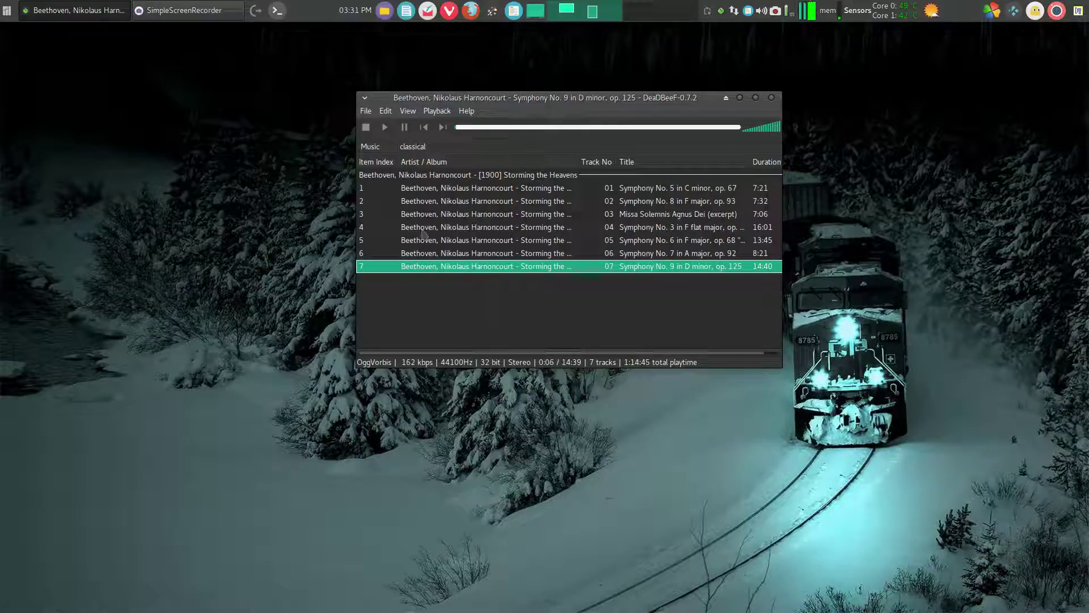
- Review the player's available file, editing, view and playback commands
click(366, 112)
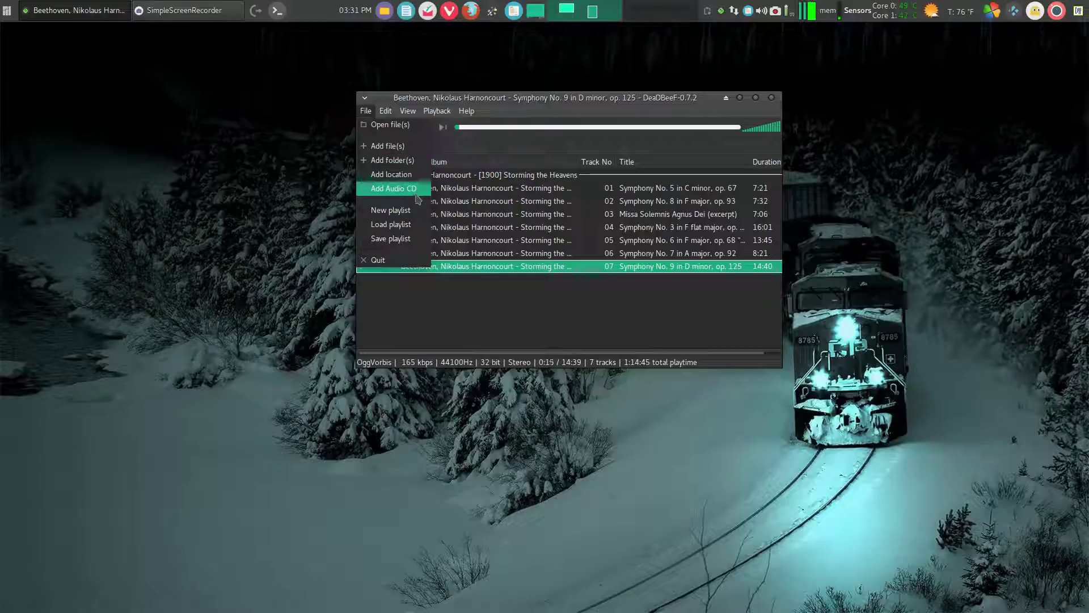
mouse_move(385, 113)
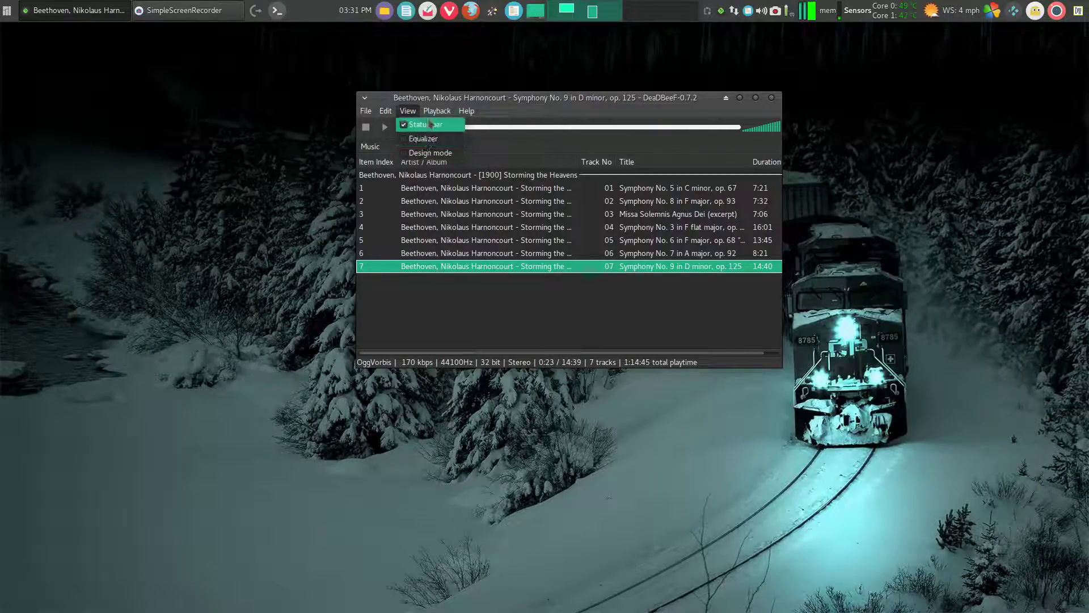
mouse_move(440, 113)
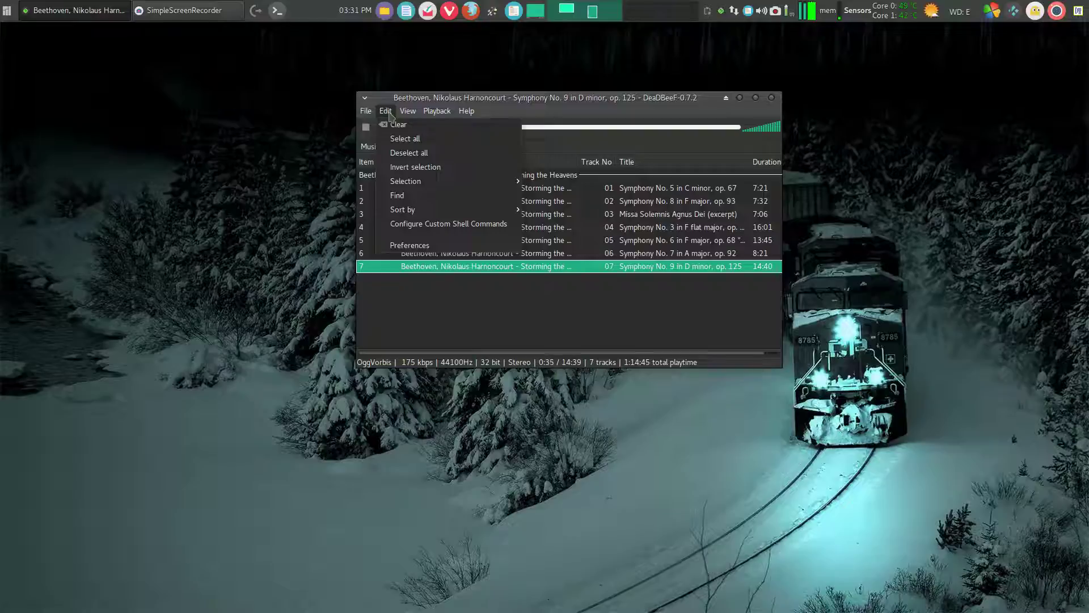
- Apply the Album Artwork plugin configuration with fetching from MusicBrainz enabled, and close the preferences
click(409, 246)
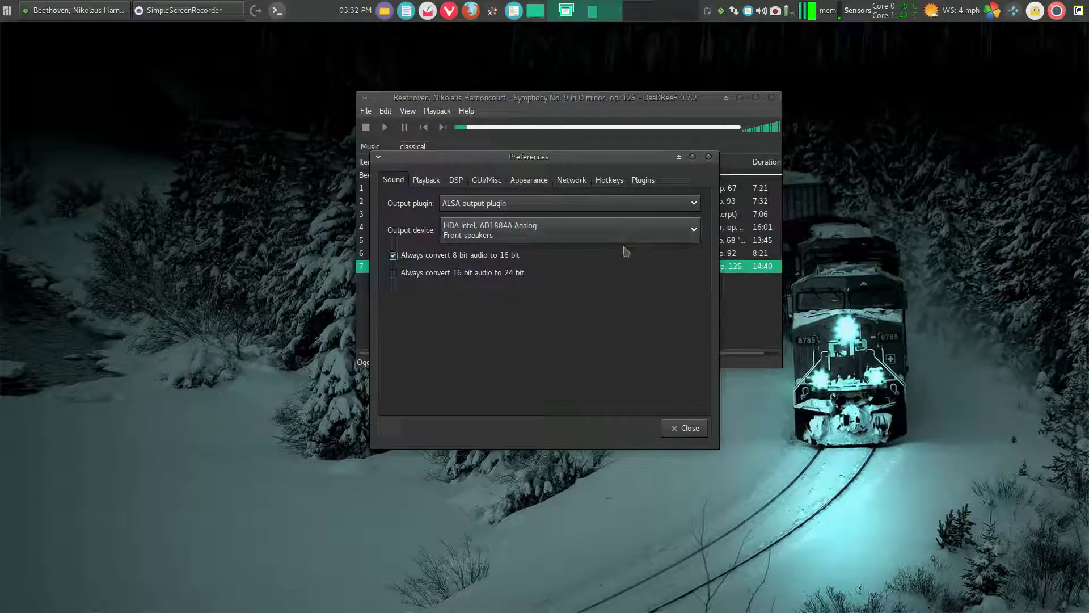
click(642, 179)
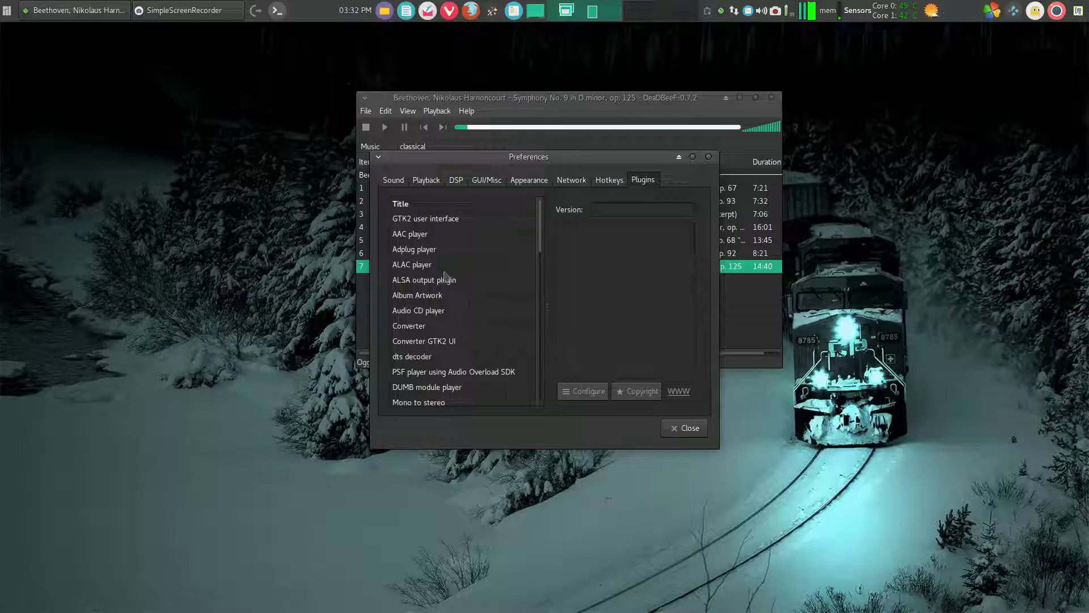
click(429, 300)
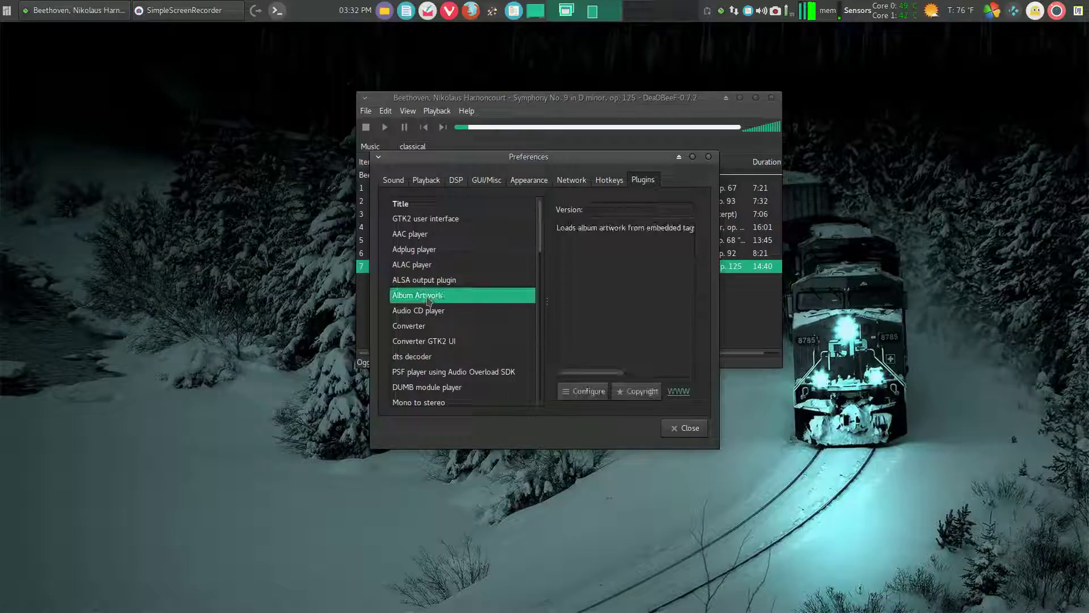
click(585, 391)
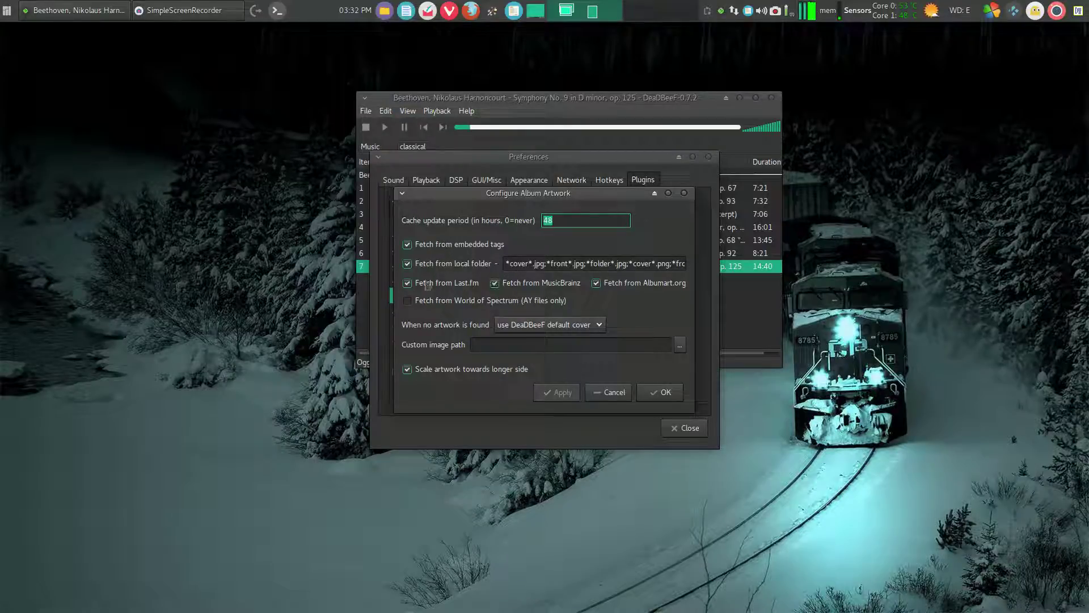
click(494, 283)
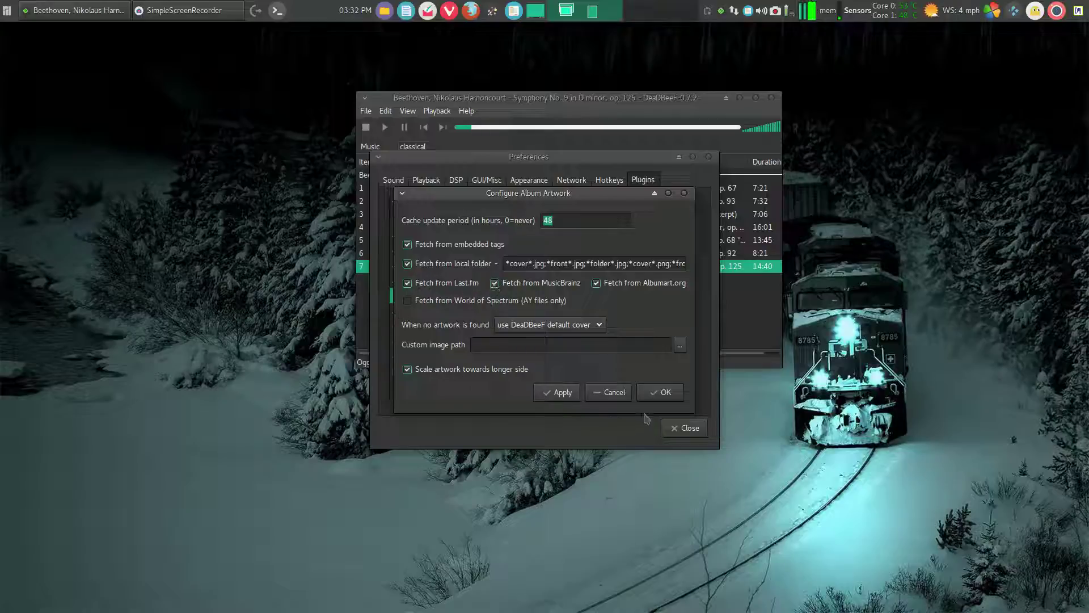
click(557, 392)
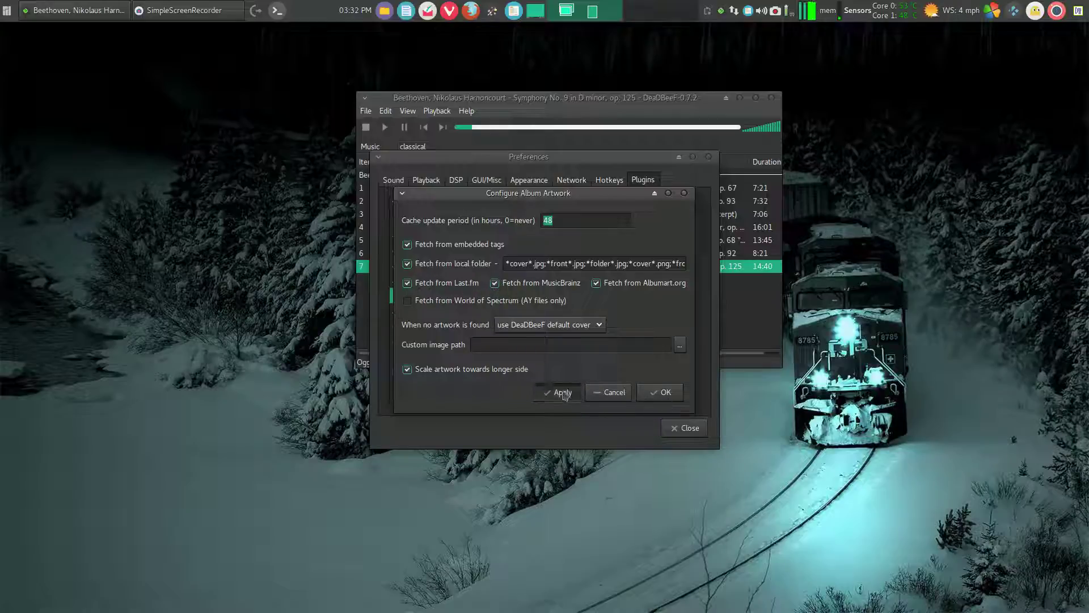
click(661, 392)
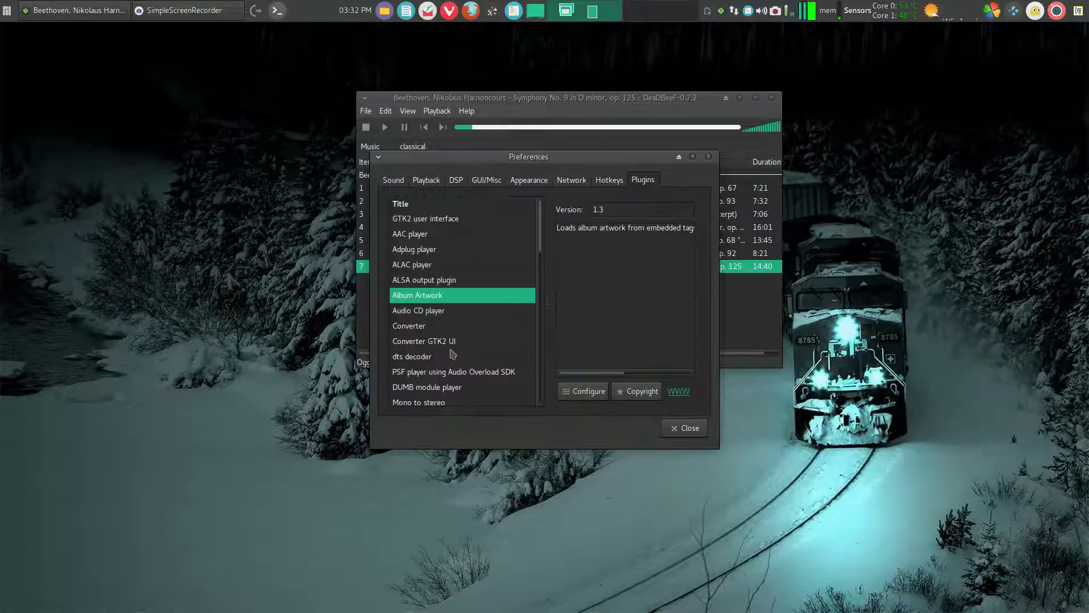
click(707, 156)
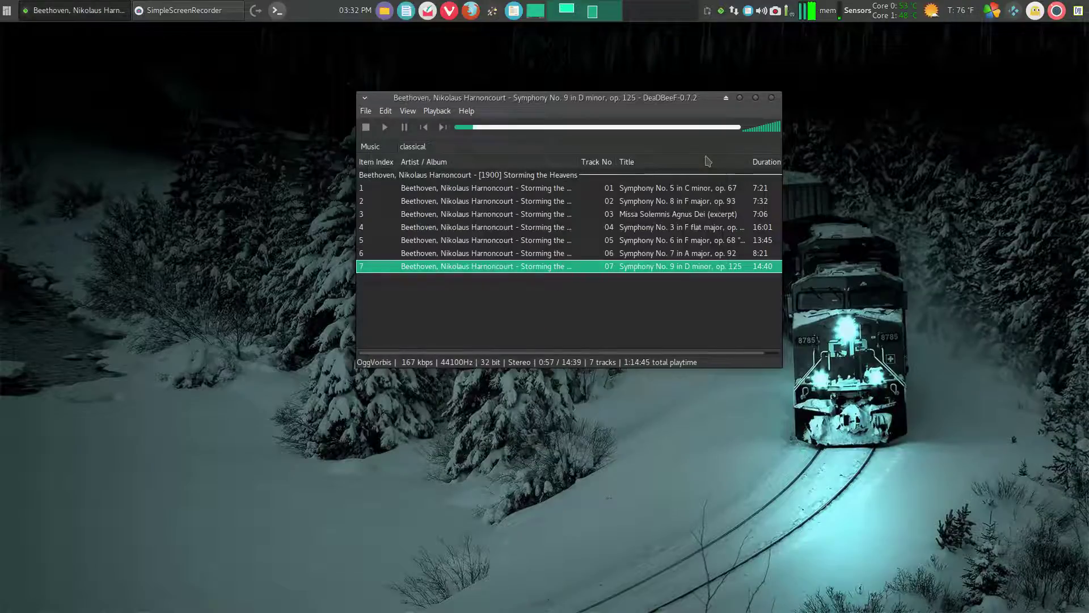
- Add a left-aligned column of type Album Art to the track list of the classical playlist
right_click(463, 166)
click(471, 169)
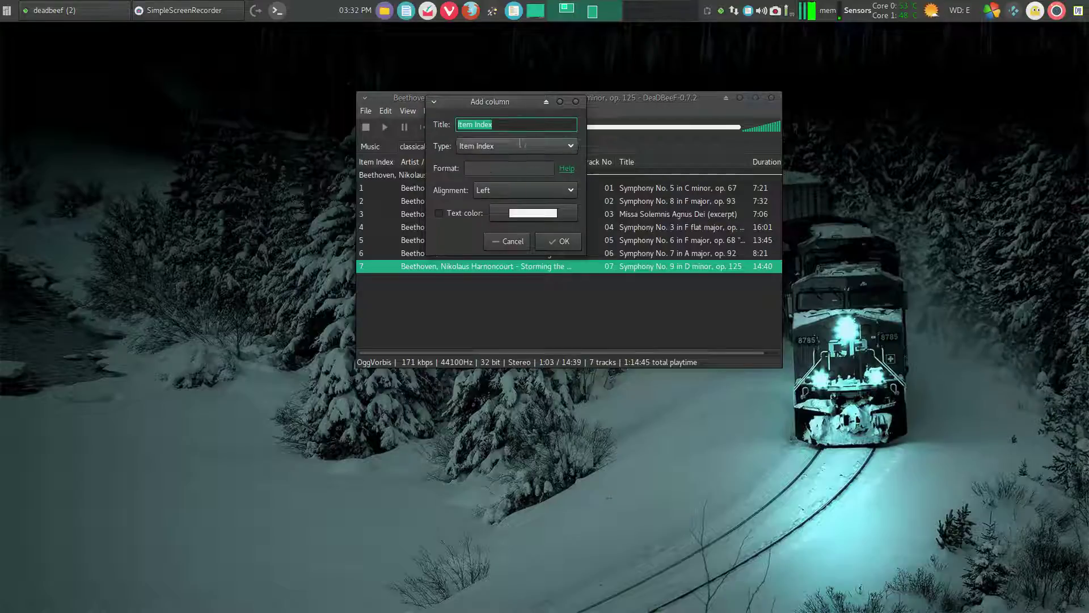
click(503, 149)
click(496, 175)
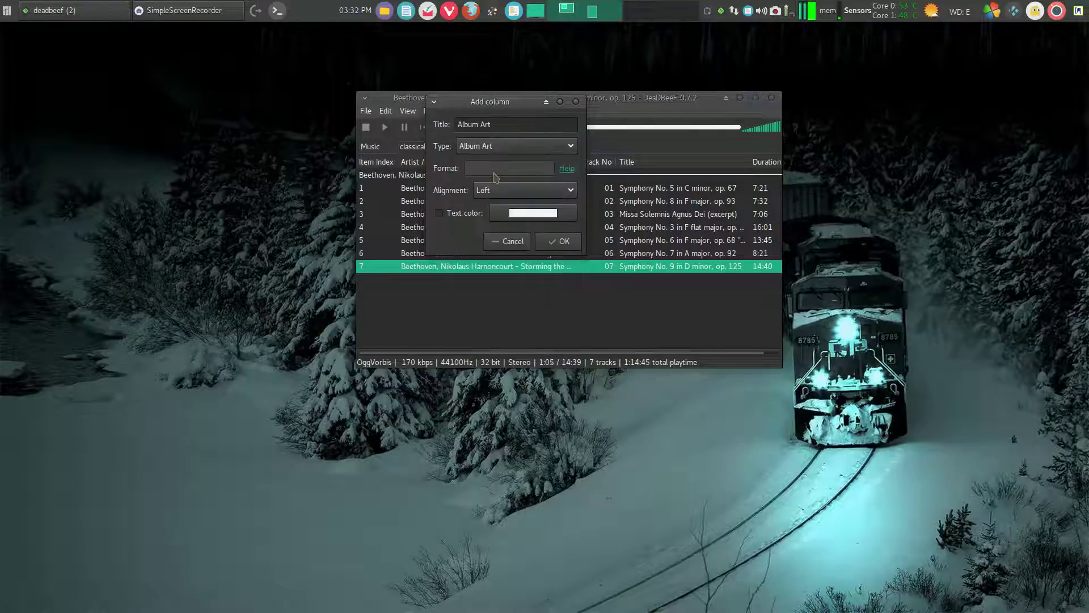
click(559, 241)
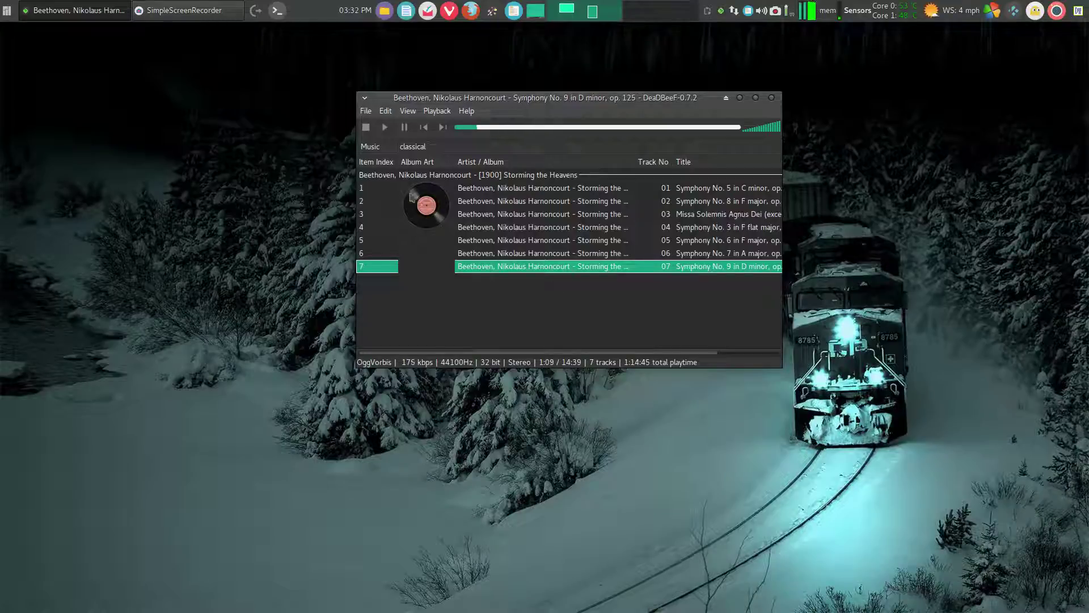
- Switch to the Music playlist, look over its album covers, and pause playback
click(370, 146)
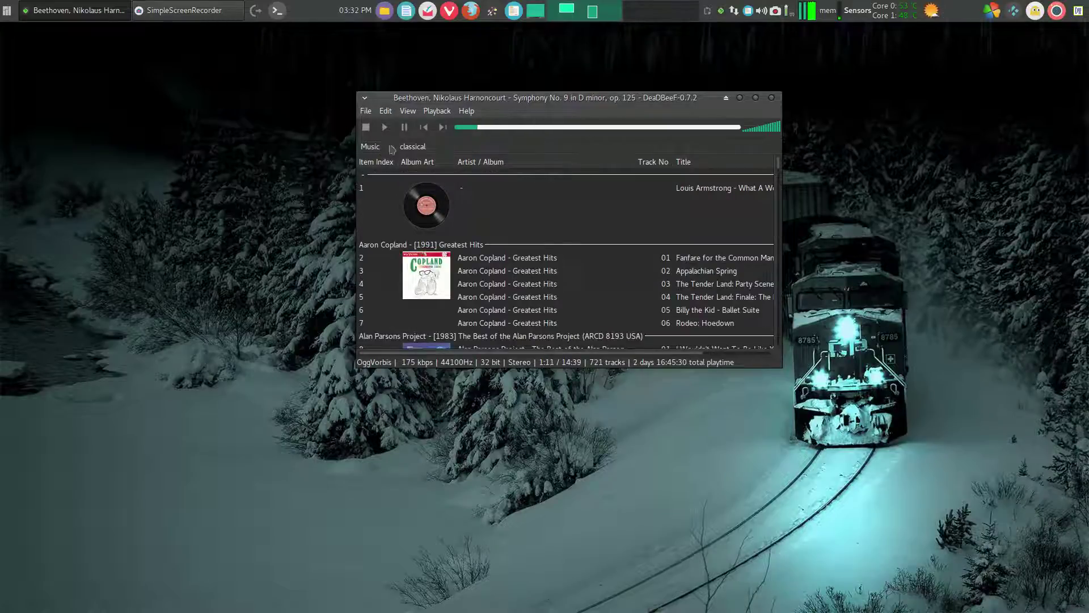
scroll(423, 284, down, 4)
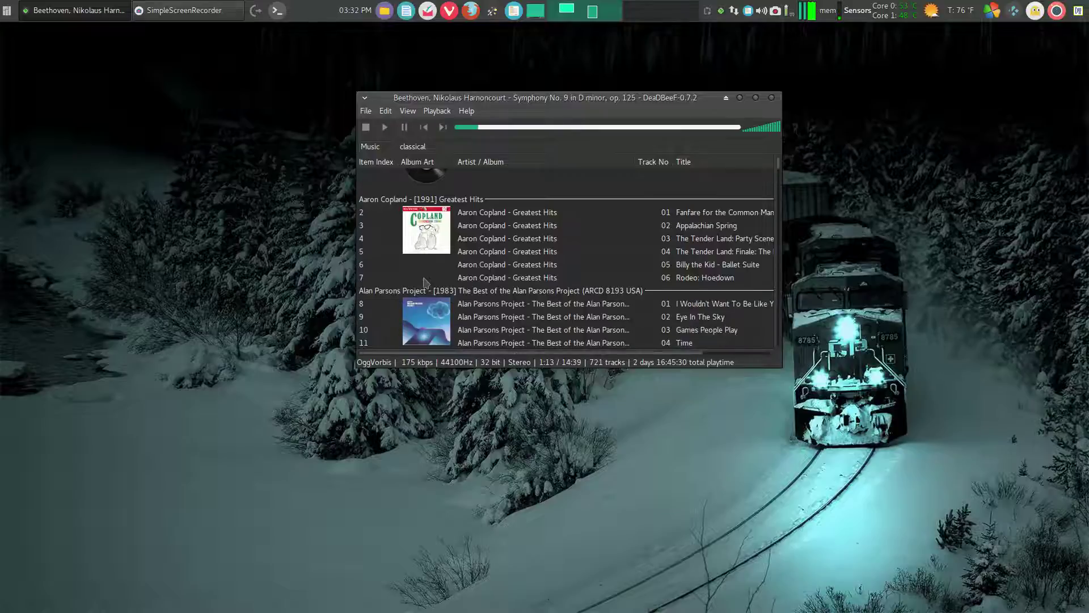
scroll(422, 284, up, 4)
click(404, 127)
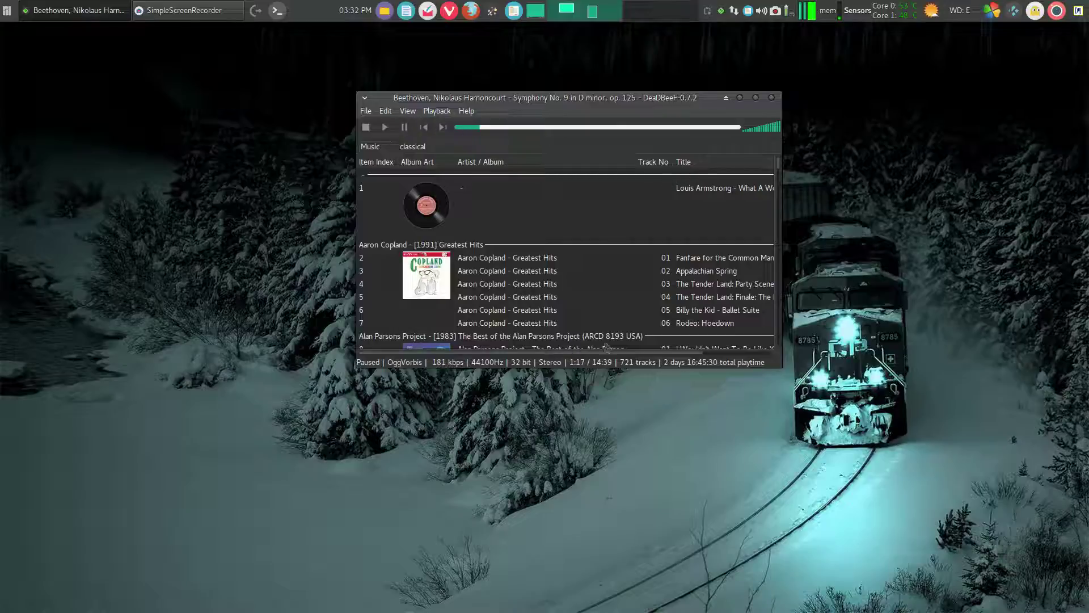